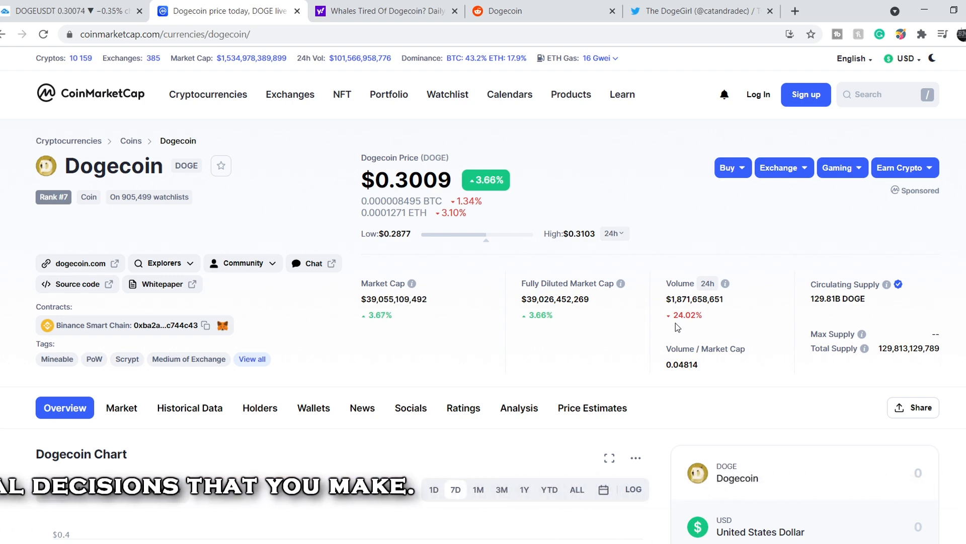
{"action": "scroll", "coordinate": [654, 321], "scroll_direction": "down", "scroll_amount": 3}
{"action": "scroll", "coordinate": [396, 365], "scroll_direction": "down", "scroll_amount": 5}
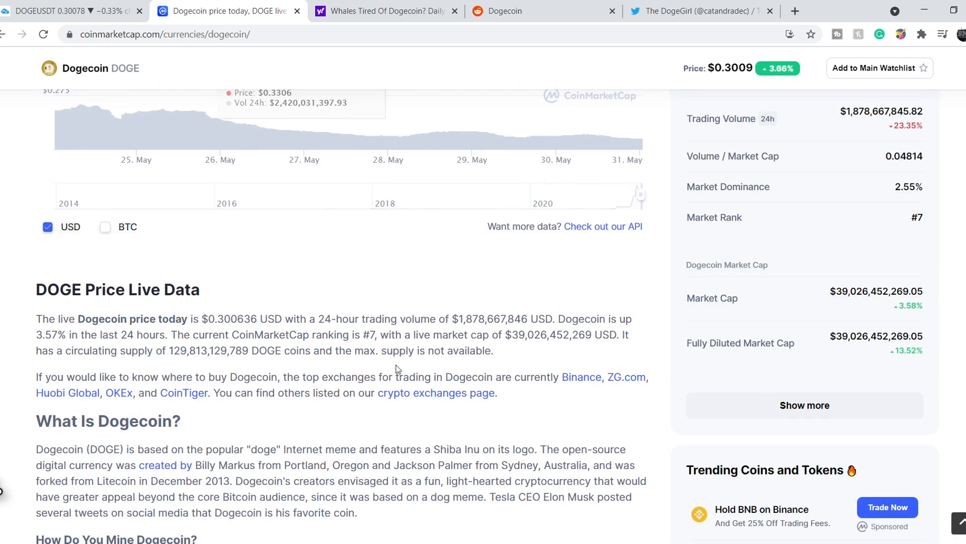
{"action": "scroll", "coordinate": [397, 365], "scroll_direction": "down", "scroll_amount": 4}
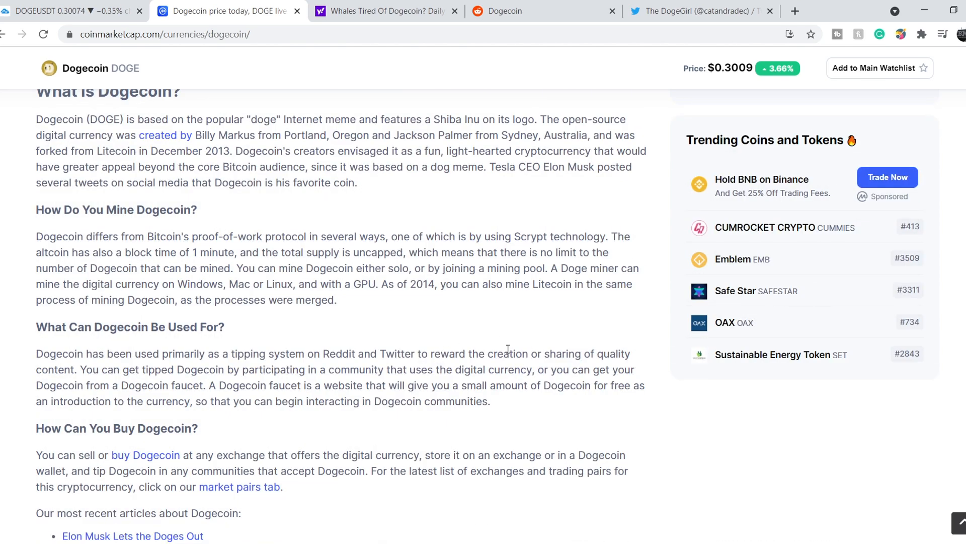
{"action": "scroll", "coordinate": [482, 343], "scroll_direction": "up", "scroll_amount": 1}
{"action": "left_click_drag", "start_coordinate": [35, 185], "coordinate": [400, 253]}
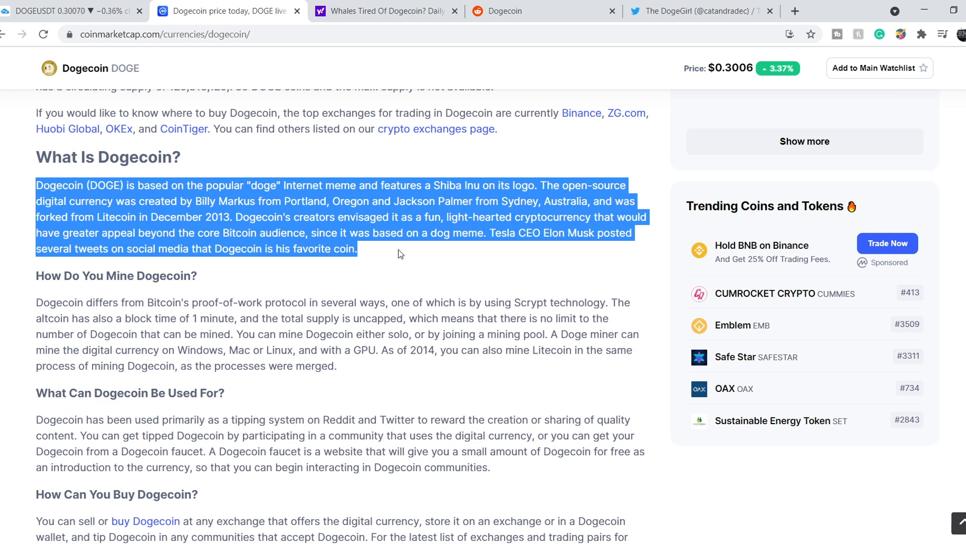
- Highlight the Elon Musk tweets sentence while reading, clear it, and move on to the whales article
{"action": "left_click", "coordinate": [427, 269]}
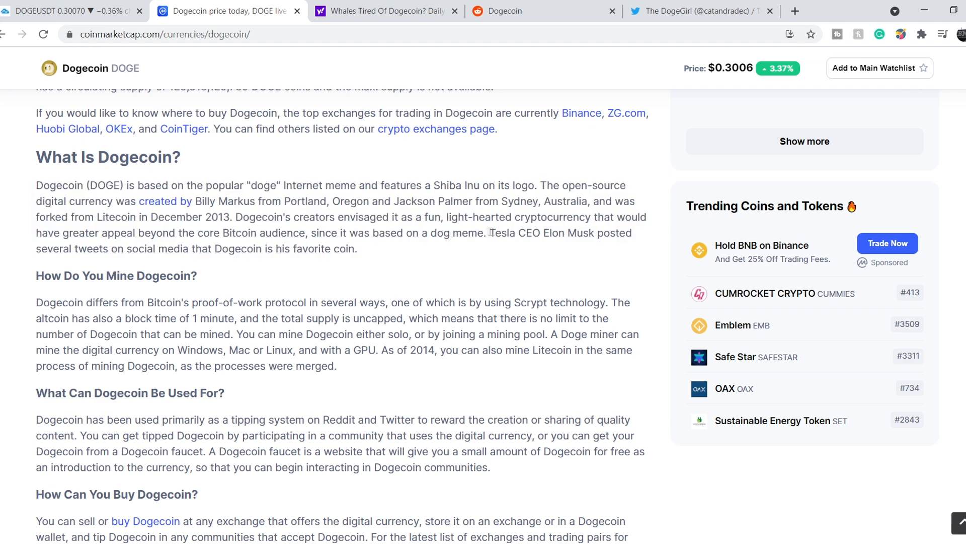
{"action": "mouse_move", "coordinate": [490, 233]}
{"action": "left_mouse_down"}
{"action": "mouse_move", "coordinate": [502, 269]}
{"action": "mouse_move", "coordinate": [503, 253]}
{"action": "left_mouse_up"}
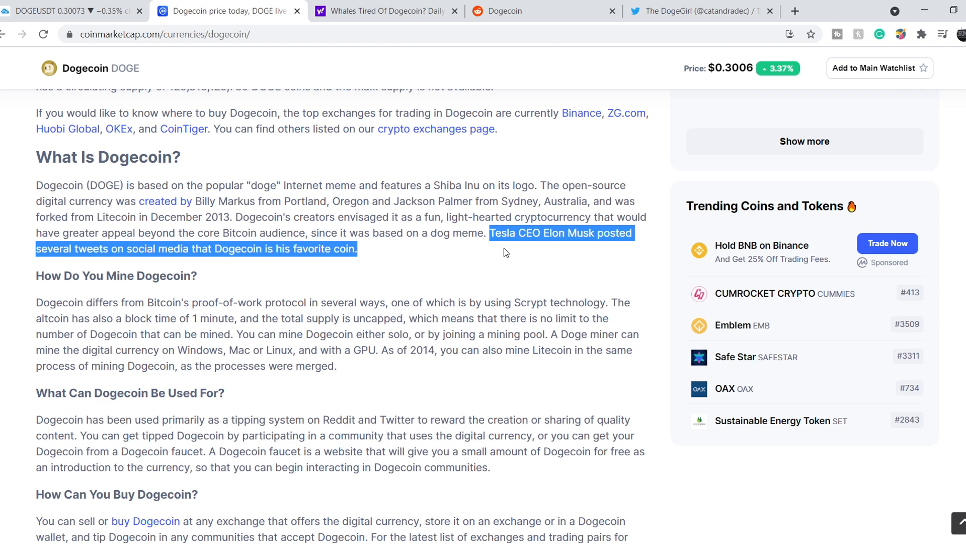
{"action": "left_click", "coordinate": [414, 254]}
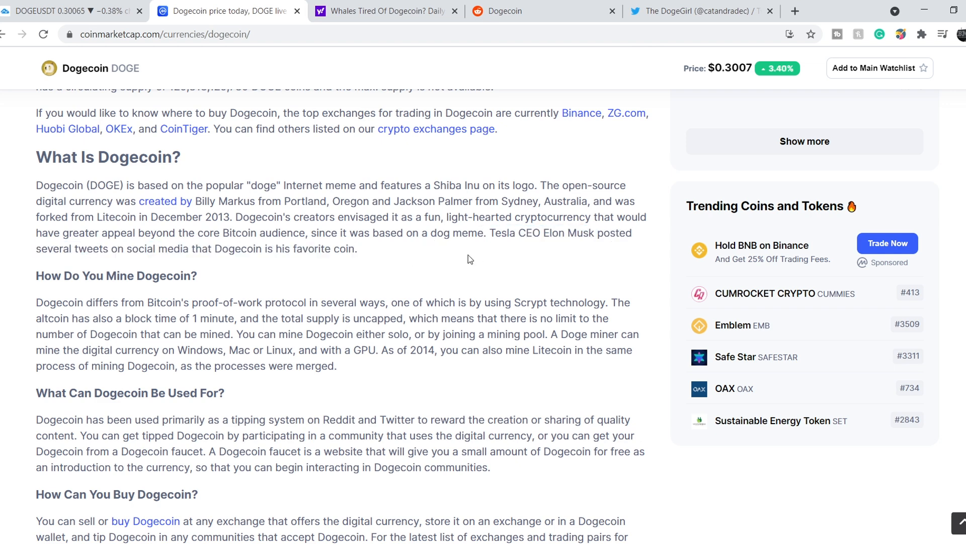
{"action": "left_click", "coordinate": [374, 12]}
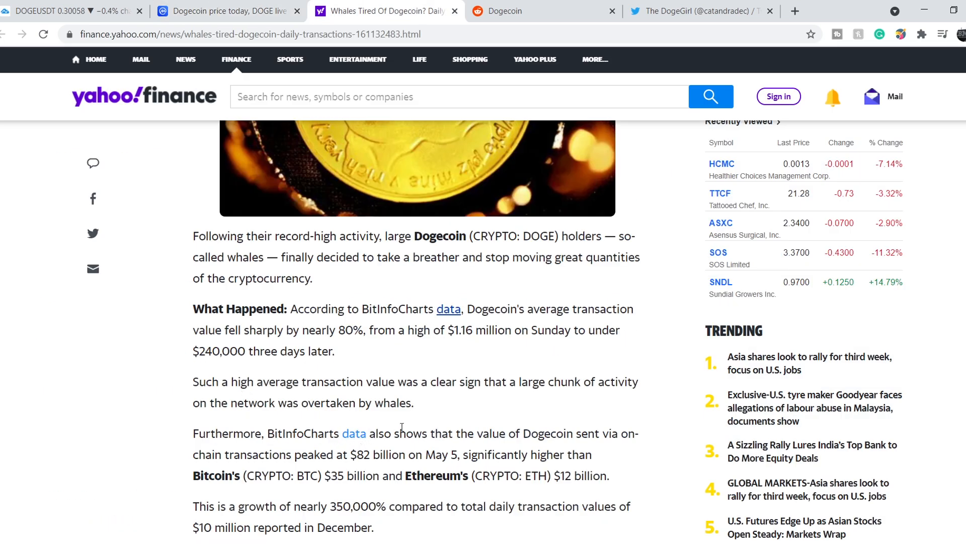
{"action": "scroll", "coordinate": [401, 427], "scroll_direction": "up", "scroll_amount": 5}
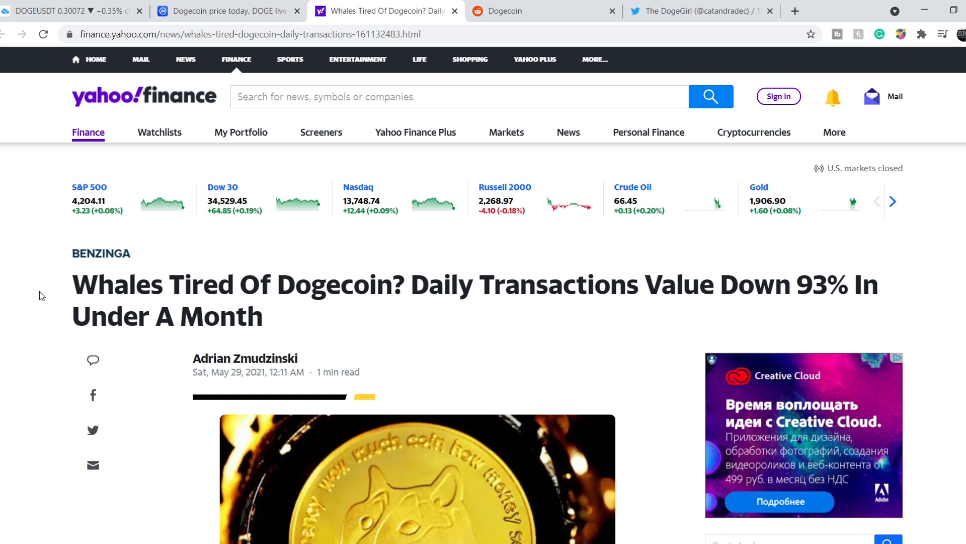
{"action": "scroll", "coordinate": [539, 369], "scroll_direction": "down", "scroll_amount": 5}
{"action": "scroll", "coordinate": [566, 323], "scroll_direction": "down", "scroll_amount": 2}
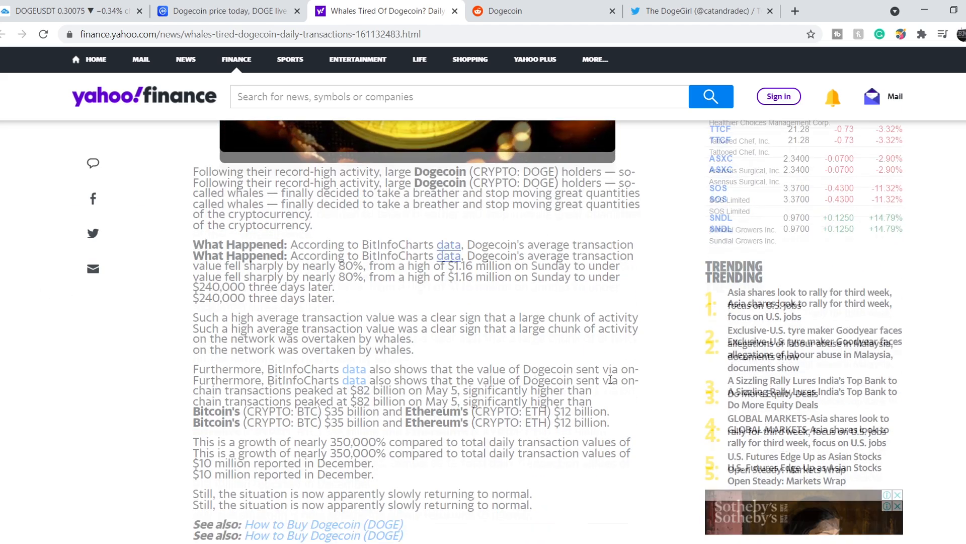
- Highlight the passages on falling average transaction value, whales' network activity and the $82 billion peak, then clear
{"action": "left_click_drag", "start_coordinate": [291, 176], "coordinate": [350, 219]}
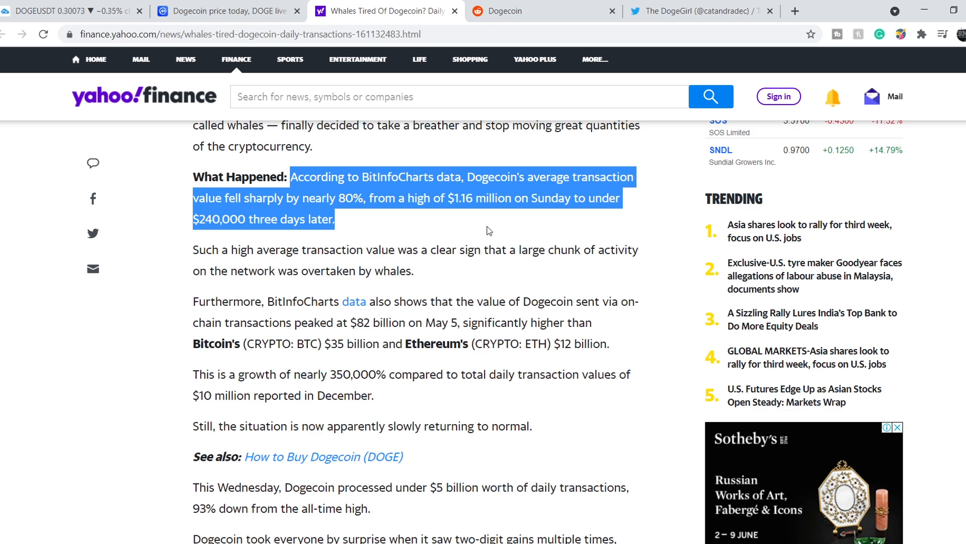
{"action": "left_click_drag", "start_coordinate": [198, 250], "coordinate": [436, 282]}
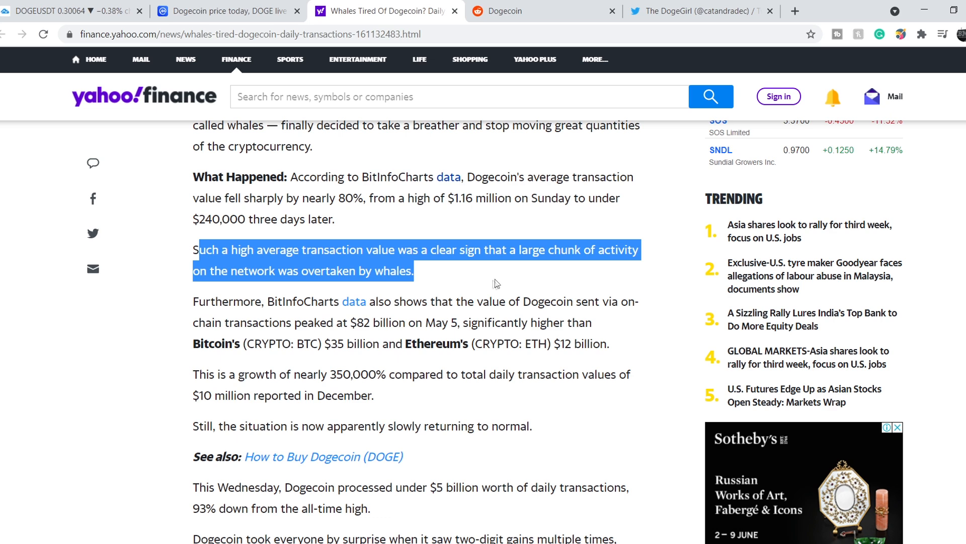
{"action": "left_click_drag", "start_coordinate": [268, 301], "coordinate": [400, 333]}
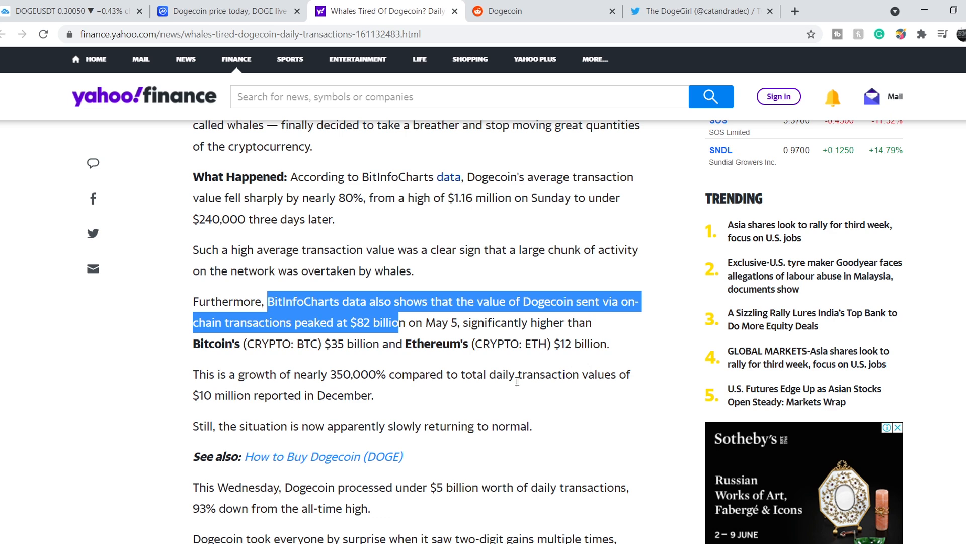
{"action": "left_click", "coordinate": [418, 371]}
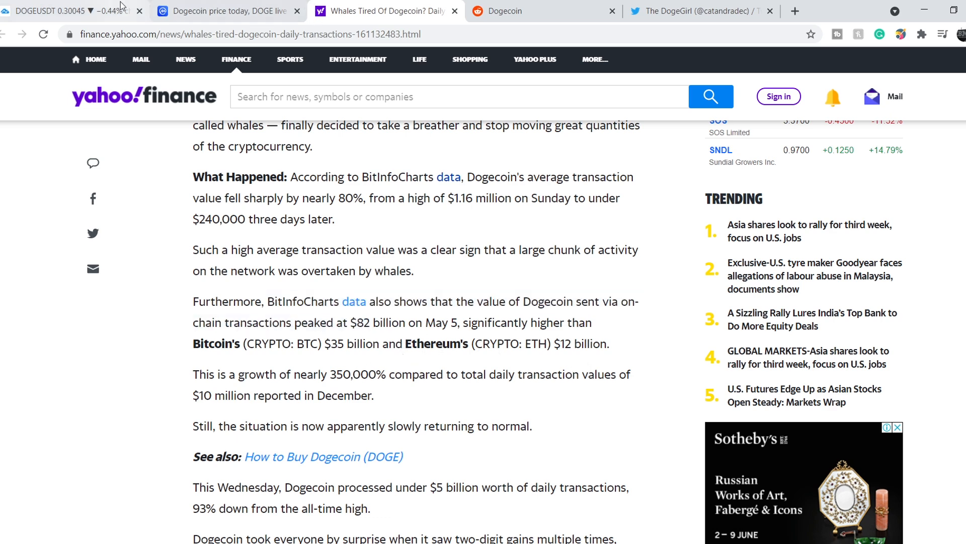
- Return to CoinMarketCap's Dogecoin page, show its Historical Data table, then go to the TradingView chart
{"action": "key", "text": "ctrl+shift+Tab"}
{"action": "scroll", "coordinate": [403, 327], "scroll_direction": "up", "scroll_amount": 5}
{"action": "scroll", "coordinate": [403, 324], "scroll_direction": "up", "scroll_amount": 5}
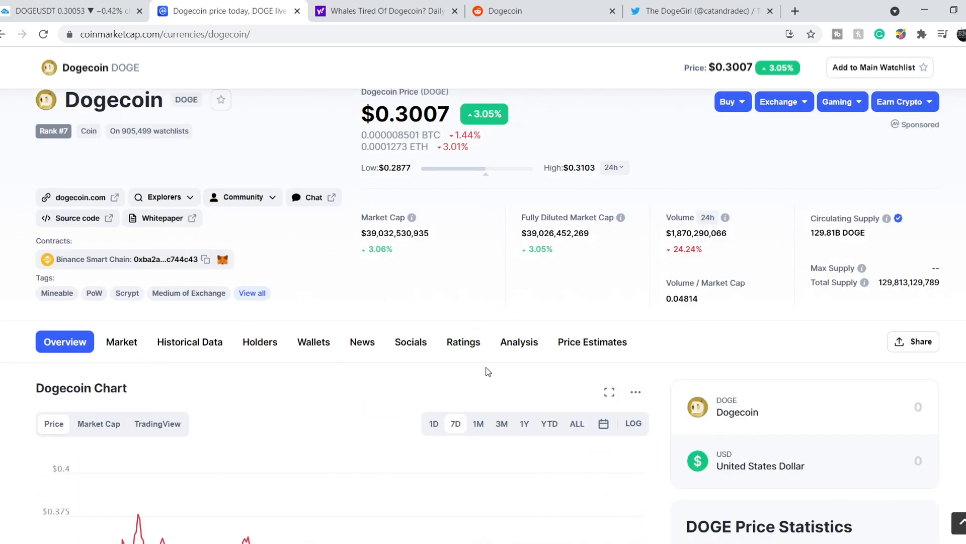
{"action": "left_click", "coordinate": [187, 347]}
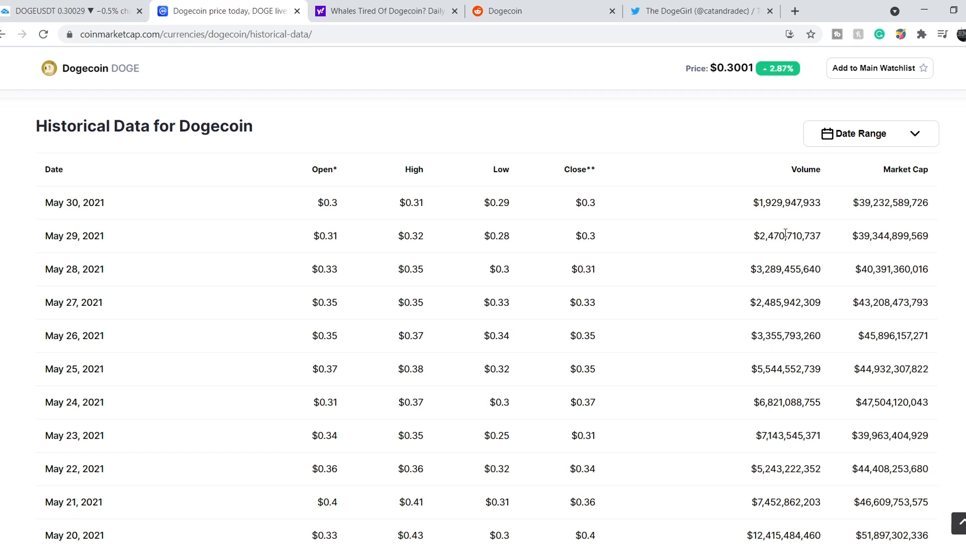
{"action": "key", "text": "ctrl+1"}
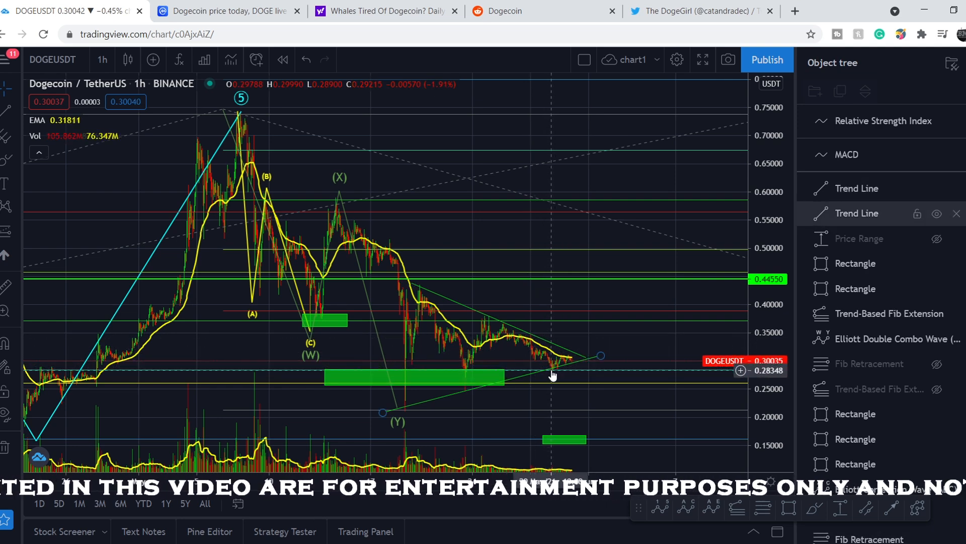
- Extend the green support rectangle rightward to the latest candles and select the triangle's lower trend line
{"action": "left_click_drag", "start_coordinate": [499, 376], "coordinate": [568, 374]}
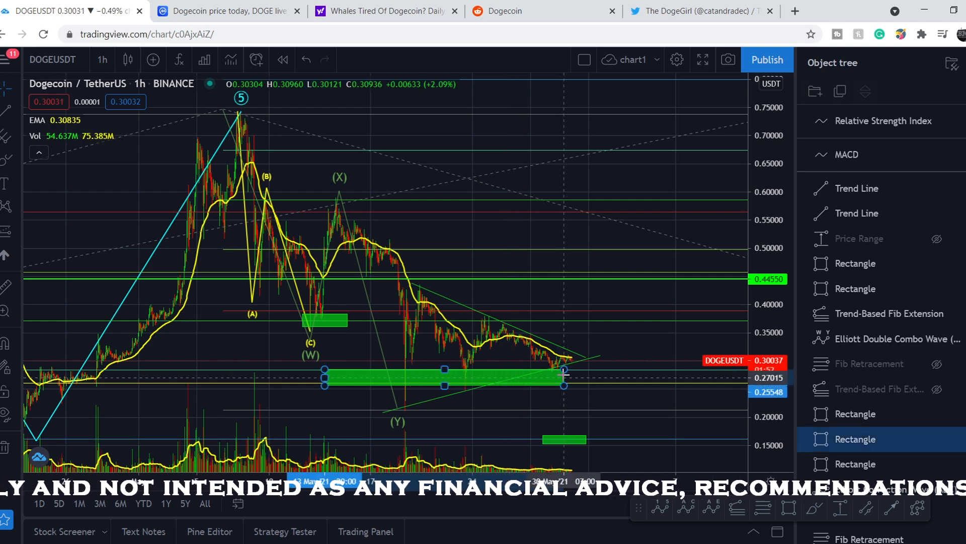
{"action": "left_click", "coordinate": [548, 370]}
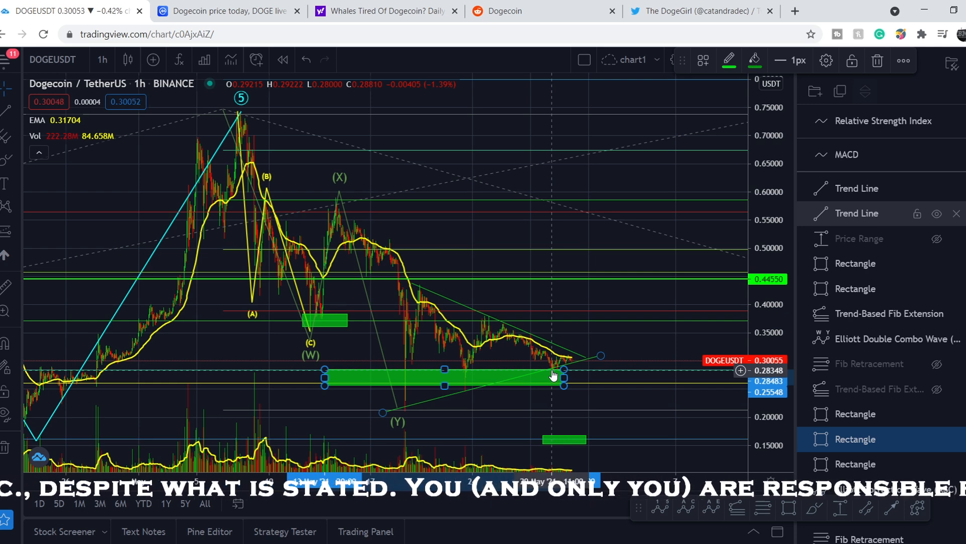
{"action": "scroll", "coordinate": [554, 375], "scroll_direction": "up", "scroll_amount": 3}
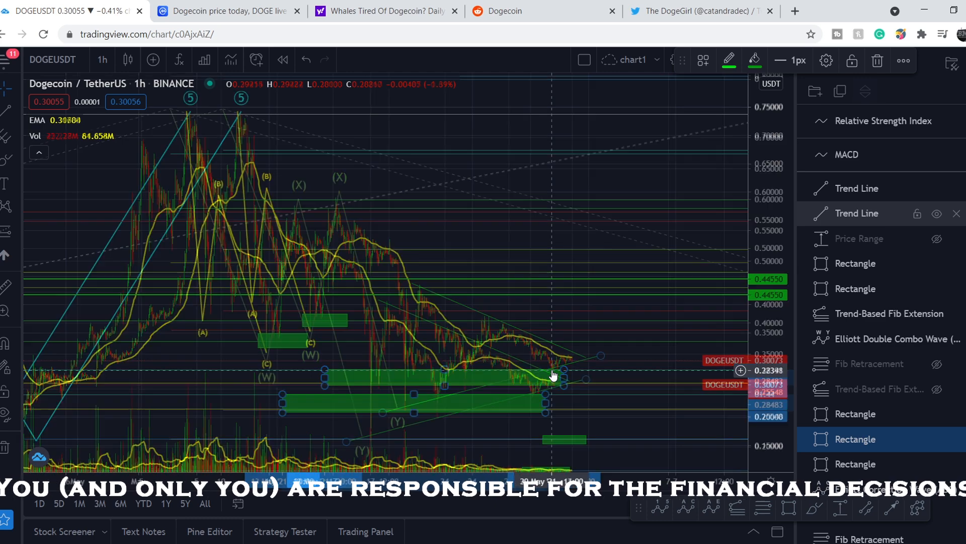
{"action": "scroll", "coordinate": [554, 378], "scroll_direction": "up", "scroll_amount": 3}
{"action": "scroll", "coordinate": [406, 373], "scroll_direction": "up", "scroll_amount": 2}
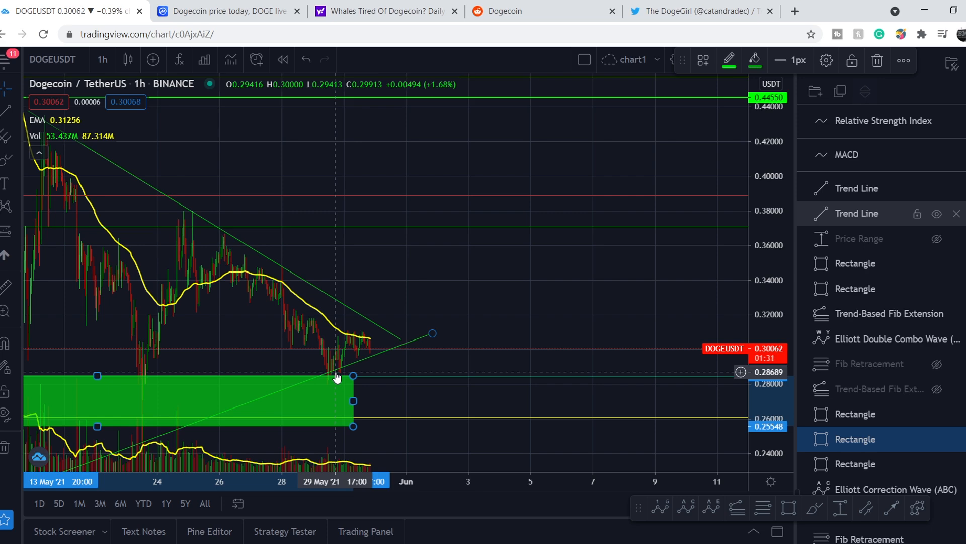
{"action": "scroll", "coordinate": [499, 355], "scroll_direction": "down", "scroll_amount": 3}
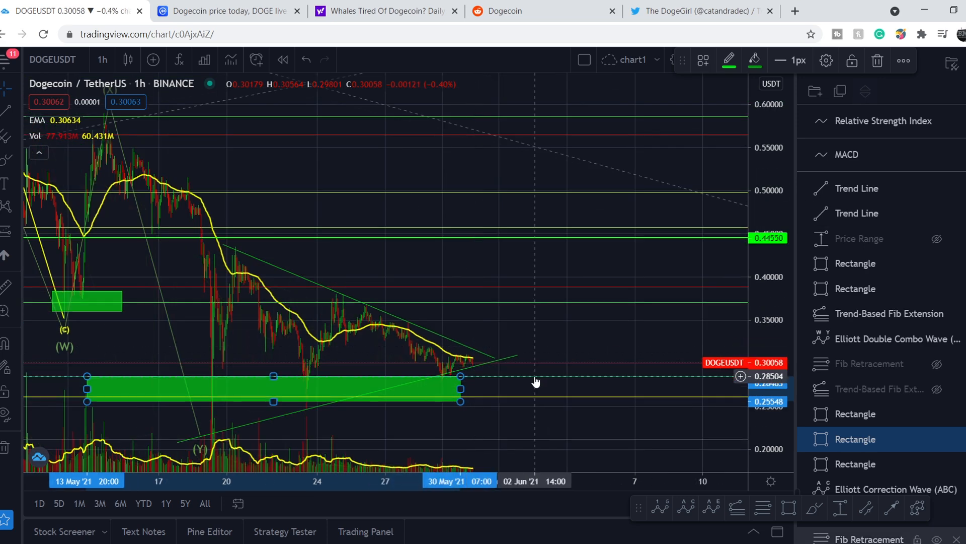
{"action": "scroll", "coordinate": [538, 374], "scroll_direction": "down", "scroll_amount": 2}
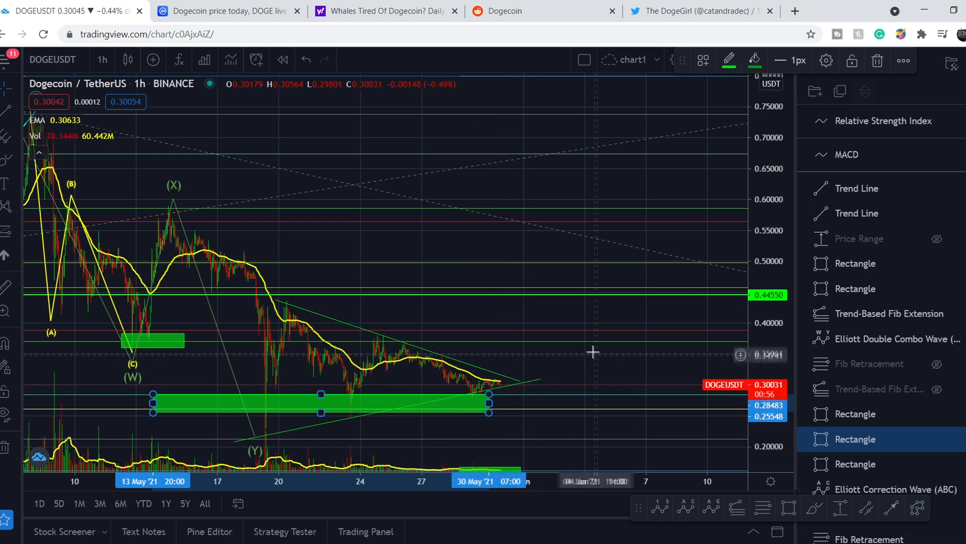
{"action": "scroll", "coordinate": [642, 366], "scroll_direction": "down", "scroll_amount": 3}
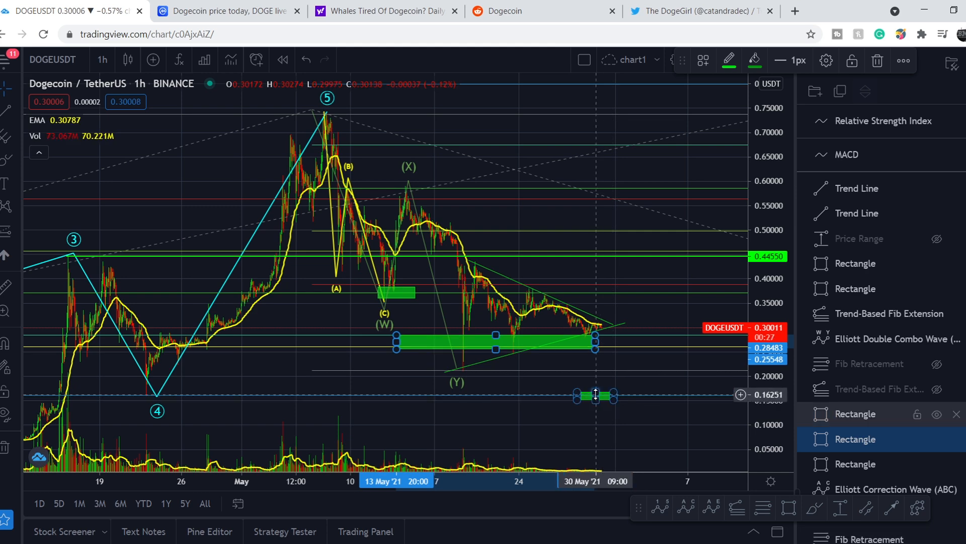
{"action": "scroll", "coordinate": [596, 393], "scroll_direction": "down", "scroll_amount": 3}
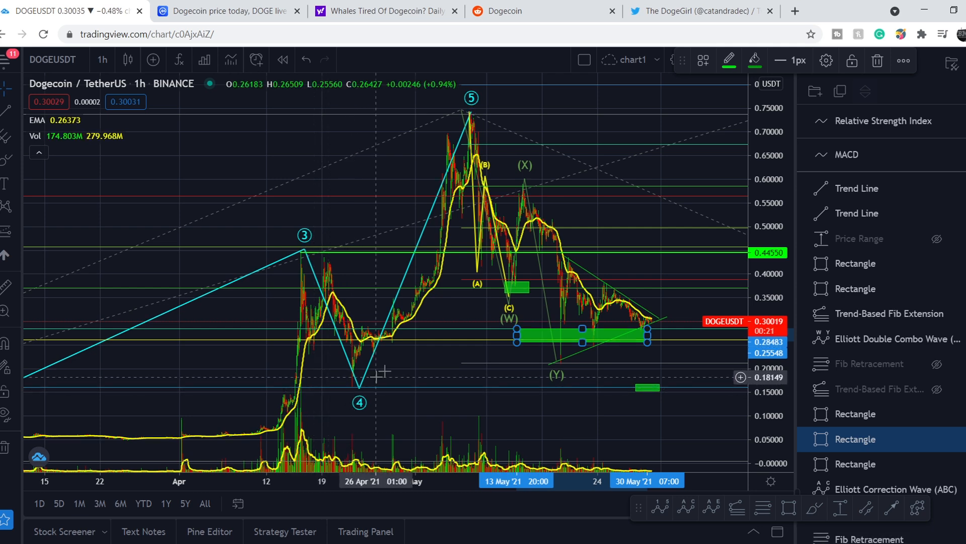
- Change the chart interval from 1h to 4-hour candles via the timeframe list
{"action": "left_click", "coordinate": [104, 62]}
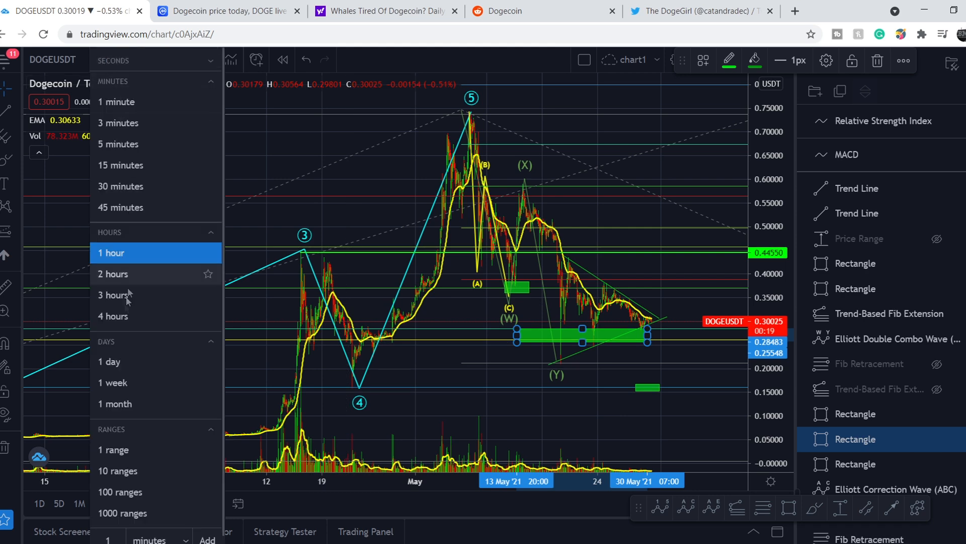
{"action": "left_click", "coordinate": [120, 317]}
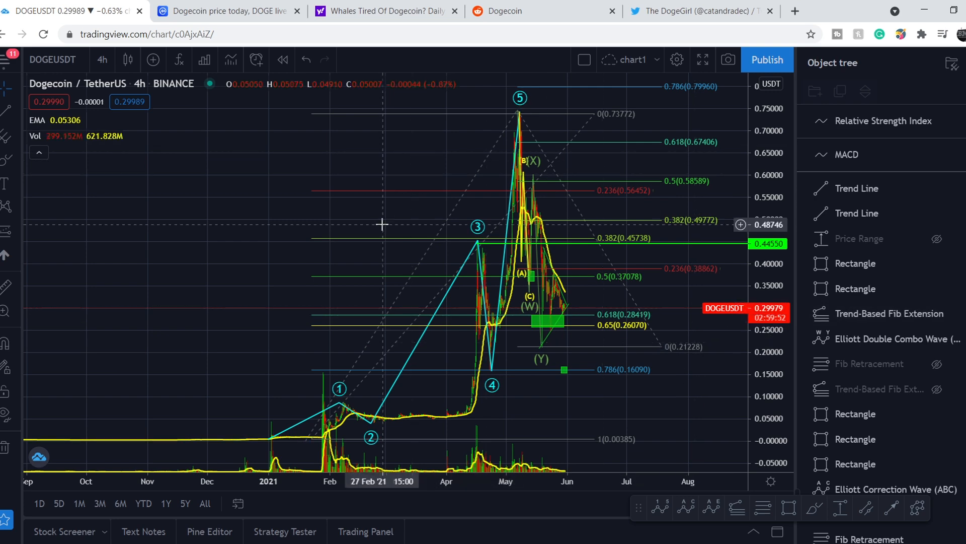
{"action": "left_click_drag", "start_coordinate": [277, 260], "coordinate": [113, 249]}
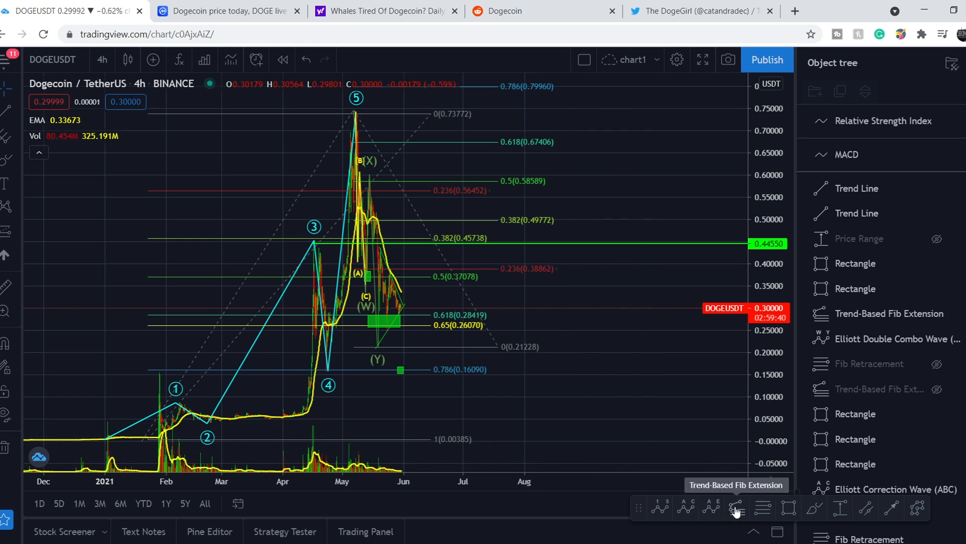
{"action": "left_click", "coordinate": [140, 441]}
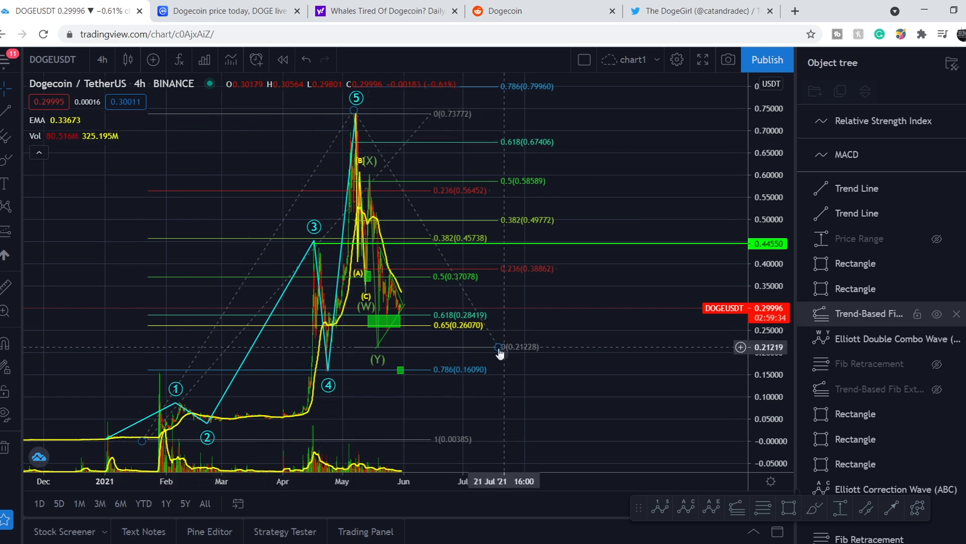
{"action": "mouse_move", "coordinate": [364, 353]}
{"action": "left_mouse_down"}
{"action": "mouse_move", "coordinate": [671, 300]}
{"action": "mouse_move", "coordinate": [677, 360]}
{"action": "left_mouse_up"}
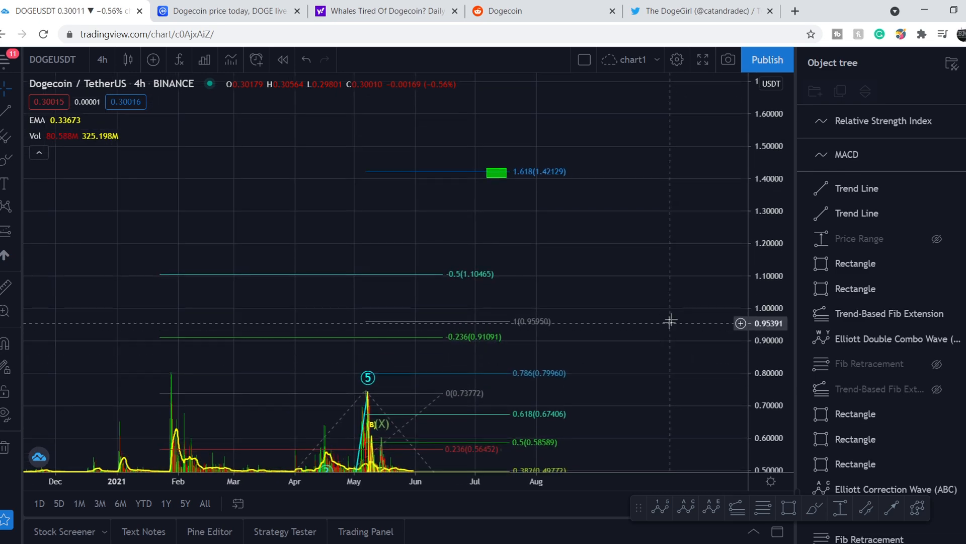
{"action": "mouse_move", "coordinate": [642, 233]}
{"action": "left_mouse_down"}
{"action": "mouse_move", "coordinate": [695, 384]}
{"action": "mouse_move", "coordinate": [680, 427]}
{"action": "left_mouse_up"}
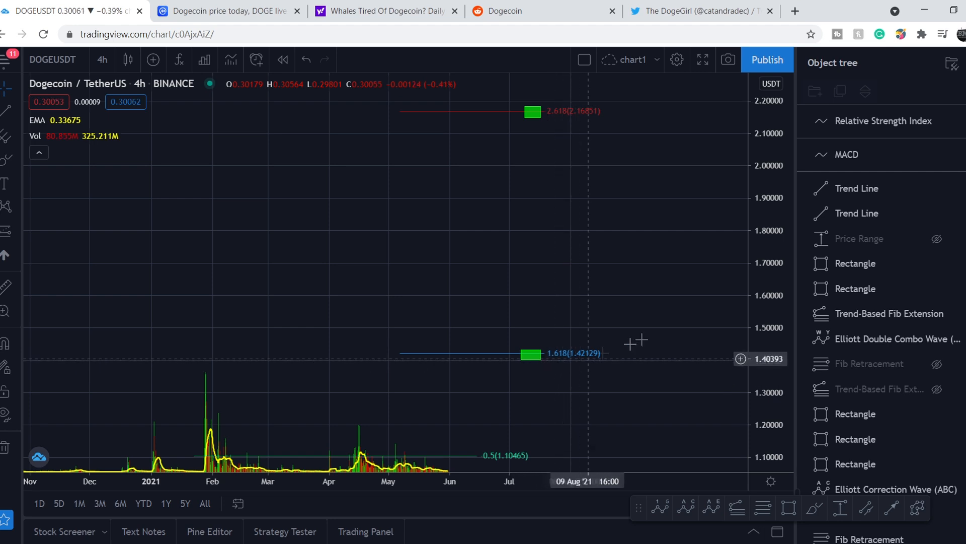
{"action": "left_click_drag", "start_coordinate": [591, 169], "coordinate": [599, 222]}
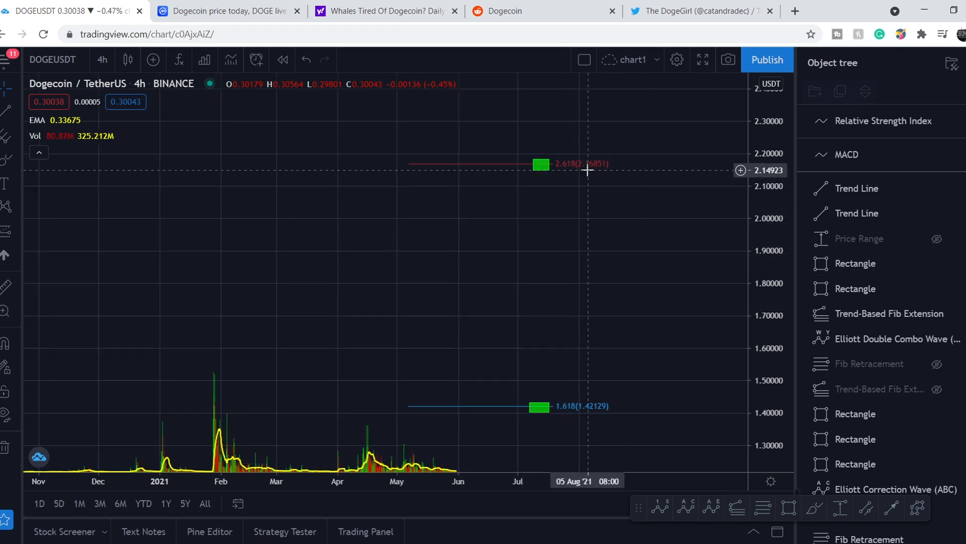
{"action": "left_click_drag", "start_coordinate": [666, 401], "coordinate": [495, 264]}
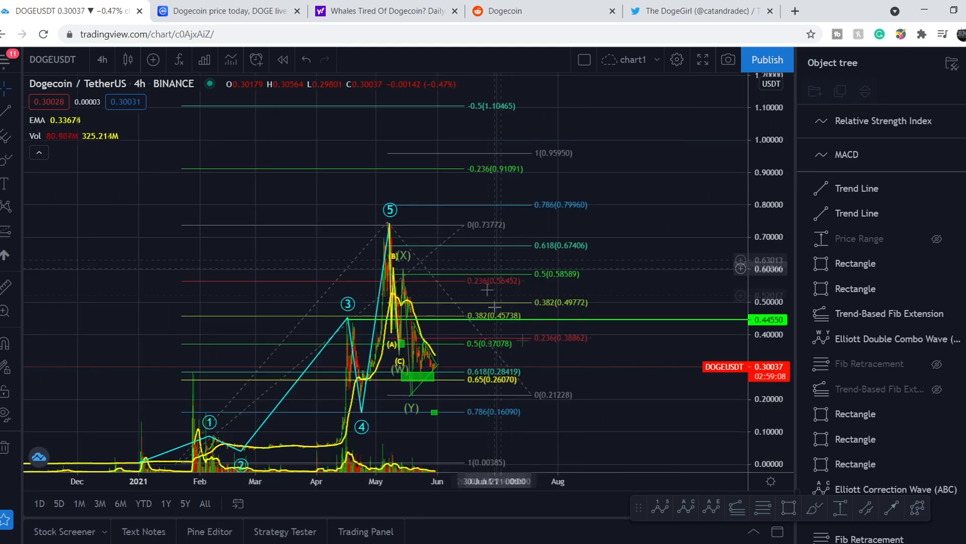
{"action": "mouse_move", "coordinate": [876, 239]}
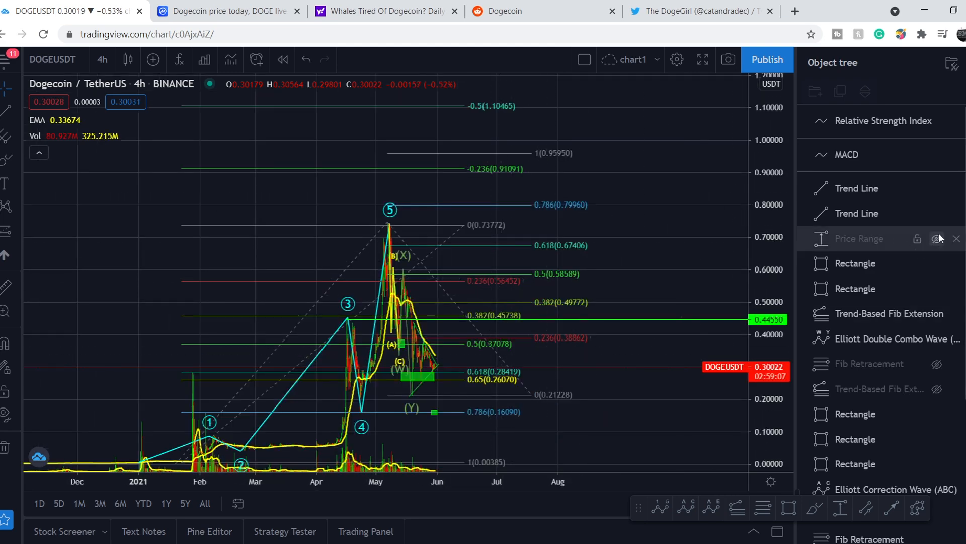
- Show the price range, stretch it from about $1.10 to the $2.17 target (~627%), then hide it
{"action": "left_click", "coordinate": [937, 238]}
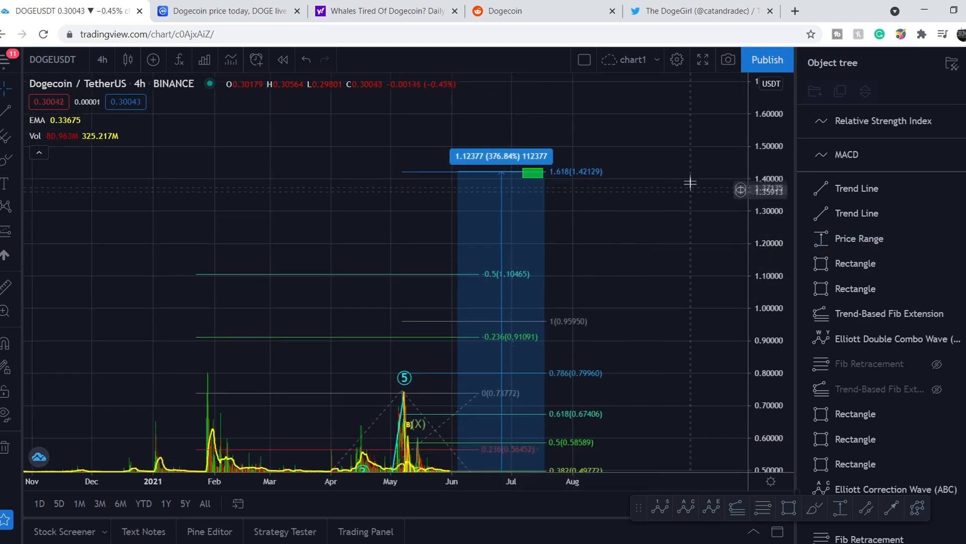
{"action": "left_click_drag", "start_coordinate": [686, 167], "coordinate": [662, 354]}
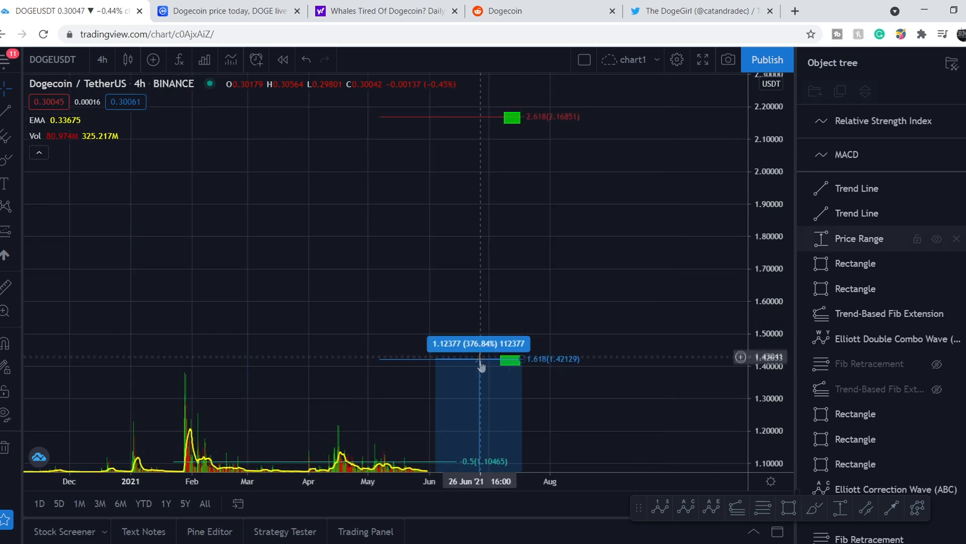
{"action": "left_click_drag", "start_coordinate": [525, 357], "coordinate": [533, 116]}
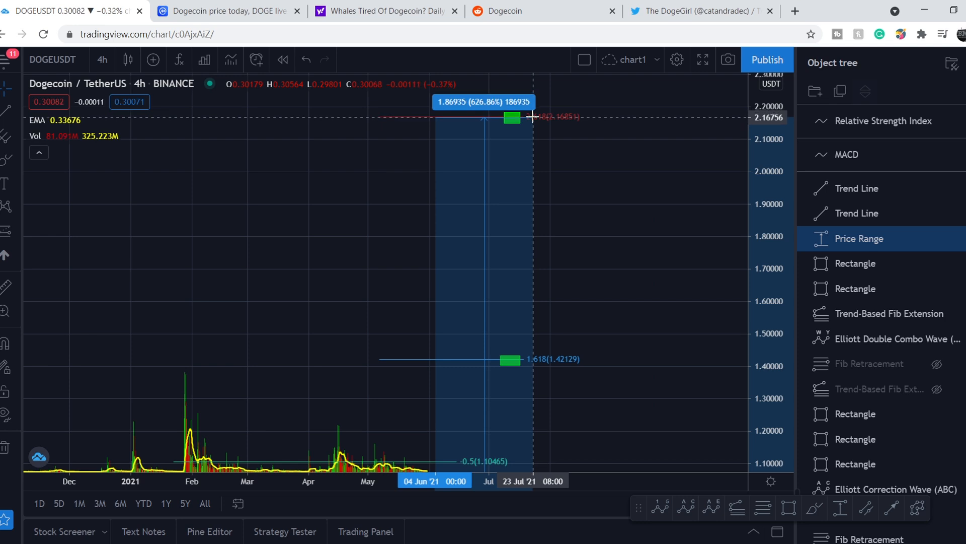
{"action": "left_click", "coordinate": [534, 118]}
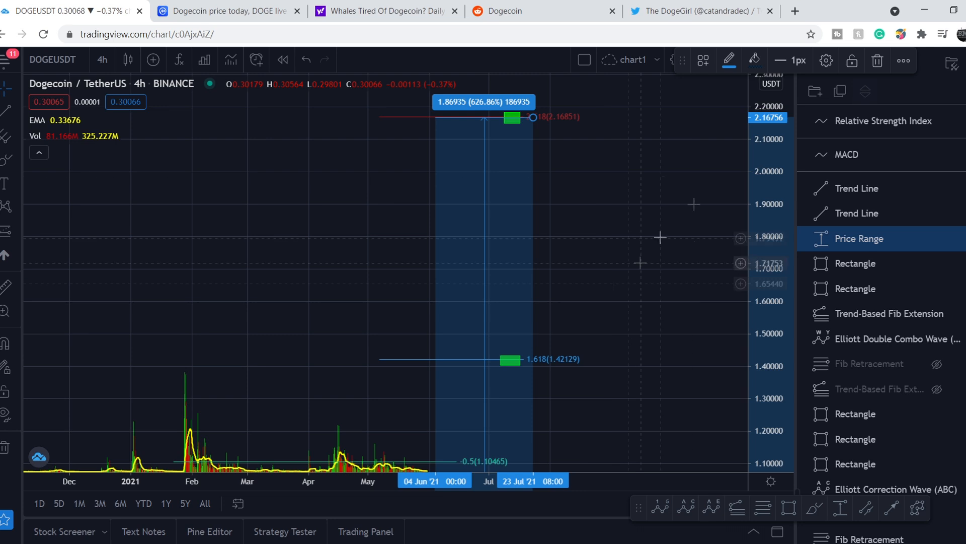
{"action": "left_click", "coordinate": [937, 238]}
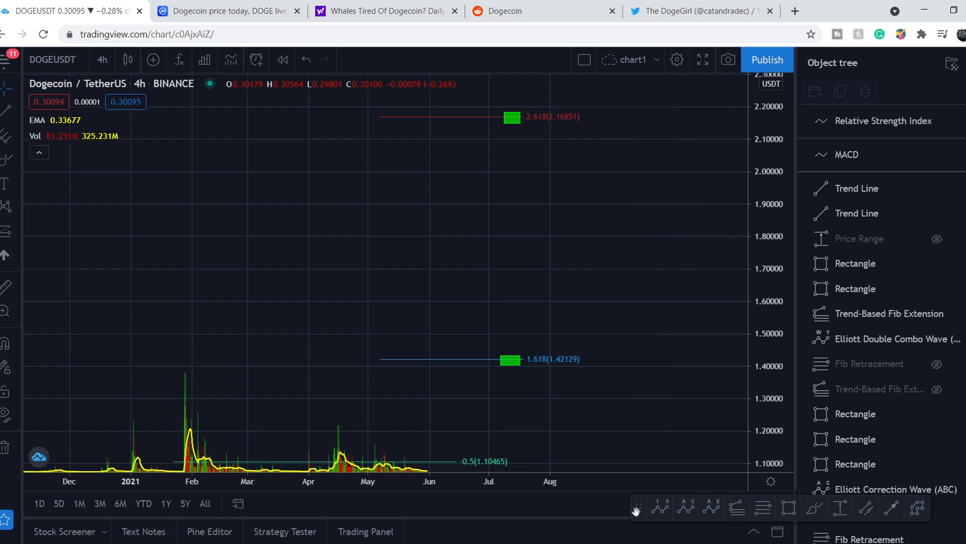
- Move the floating drawing toolbar aside and enable 'auto' on the price scale
{"action": "left_click_drag", "start_coordinate": [638, 507], "coordinate": [439, 524]}
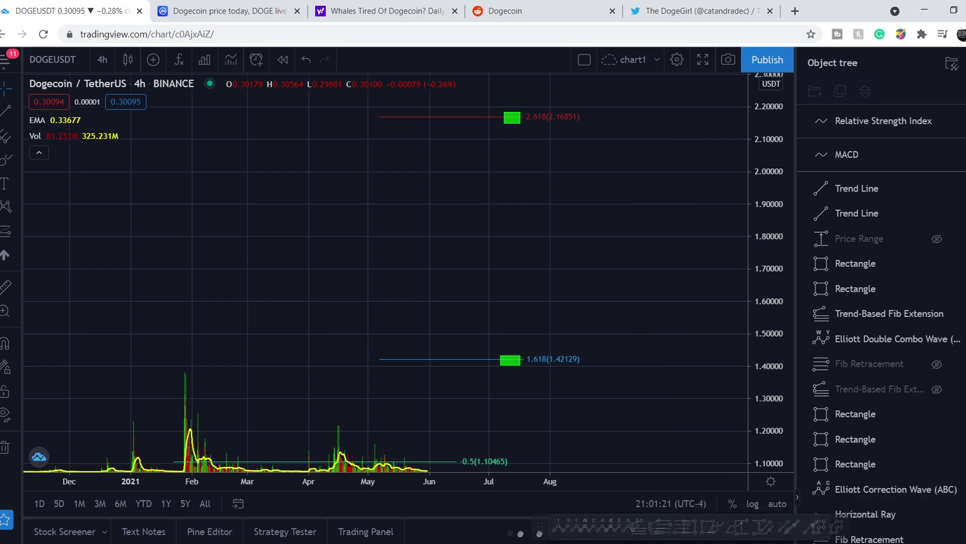
{"action": "left_click", "coordinate": [777, 503]}
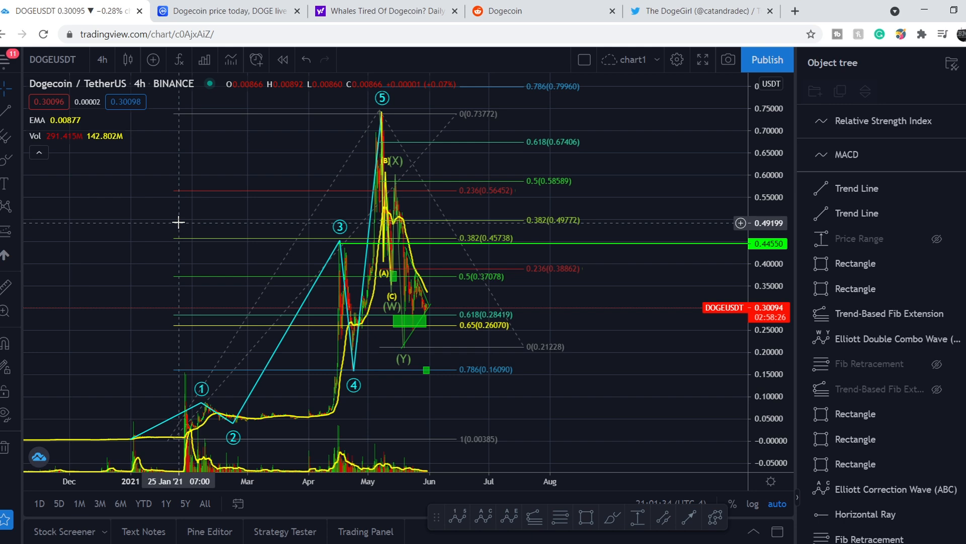
{"action": "scroll", "coordinate": [331, 365], "scroll_direction": "up", "scroll_amount": 5}
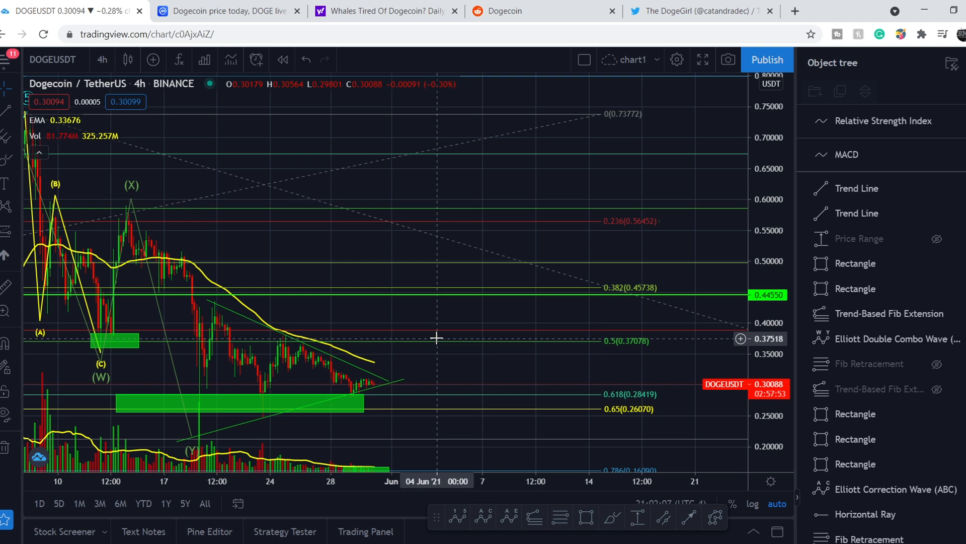
{"action": "scroll", "coordinate": [436, 338], "scroll_direction": "down", "scroll_amount": 2}
{"action": "scroll", "coordinate": [528, 344], "scroll_direction": "down", "scroll_amount": 1}
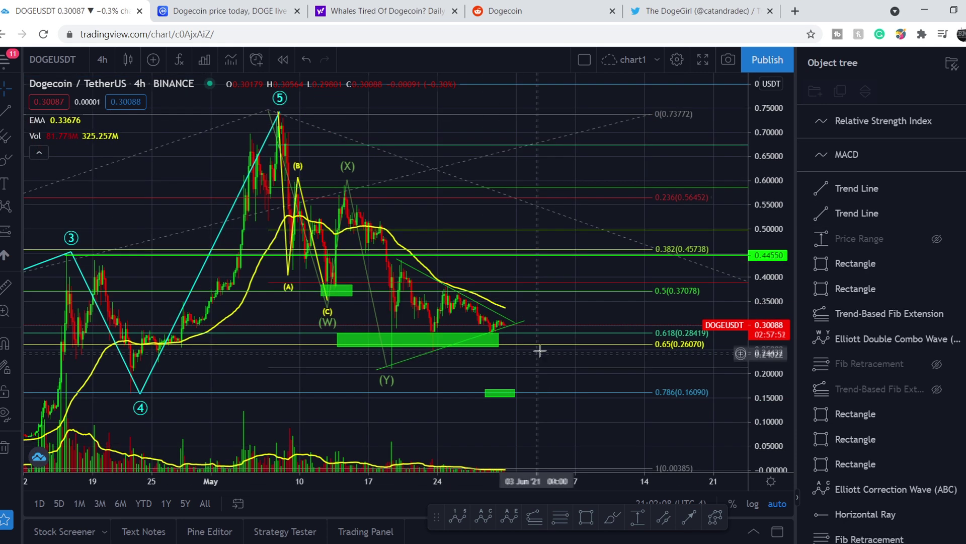
{"action": "left_click", "coordinate": [508, 325]}
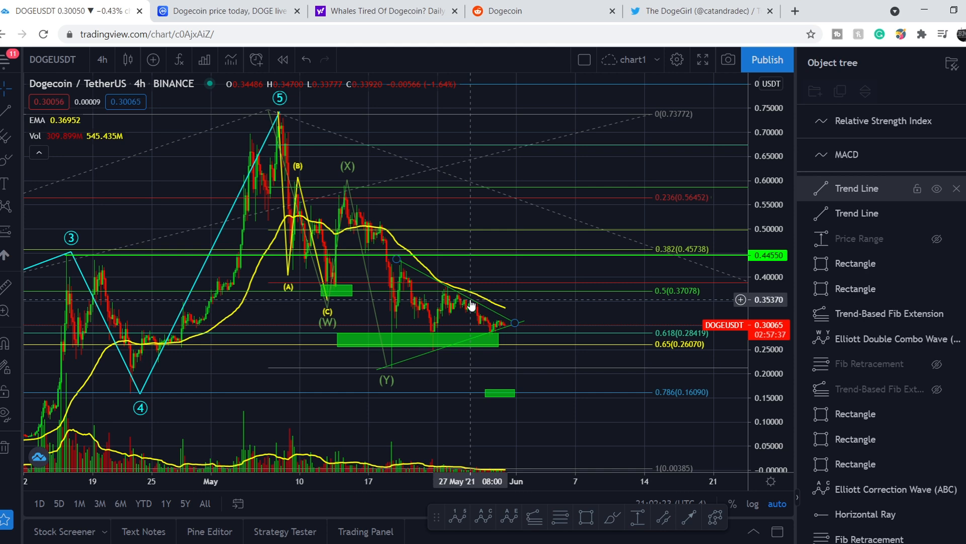
{"action": "left_click", "coordinate": [491, 335]}
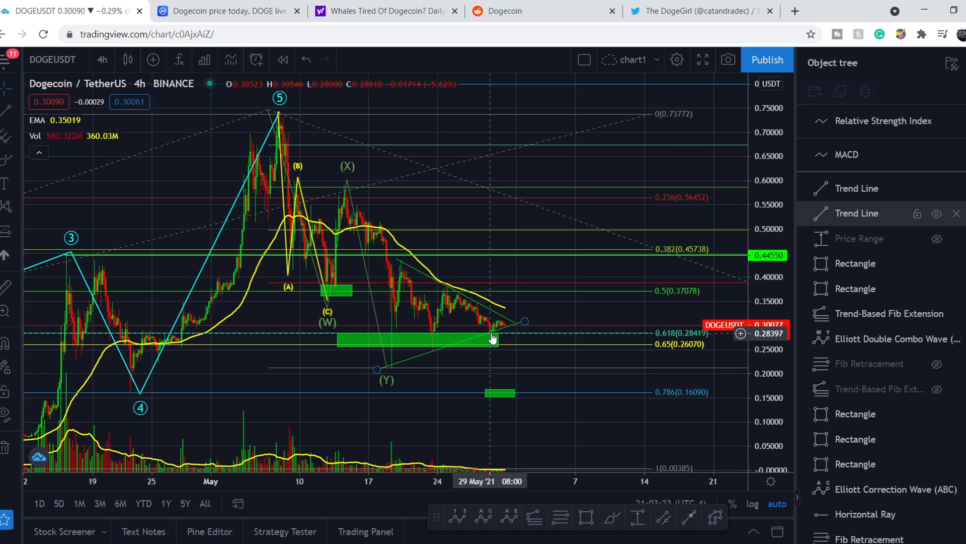
{"action": "scroll", "coordinate": [437, 370], "scroll_direction": "up", "scroll_amount": 2}
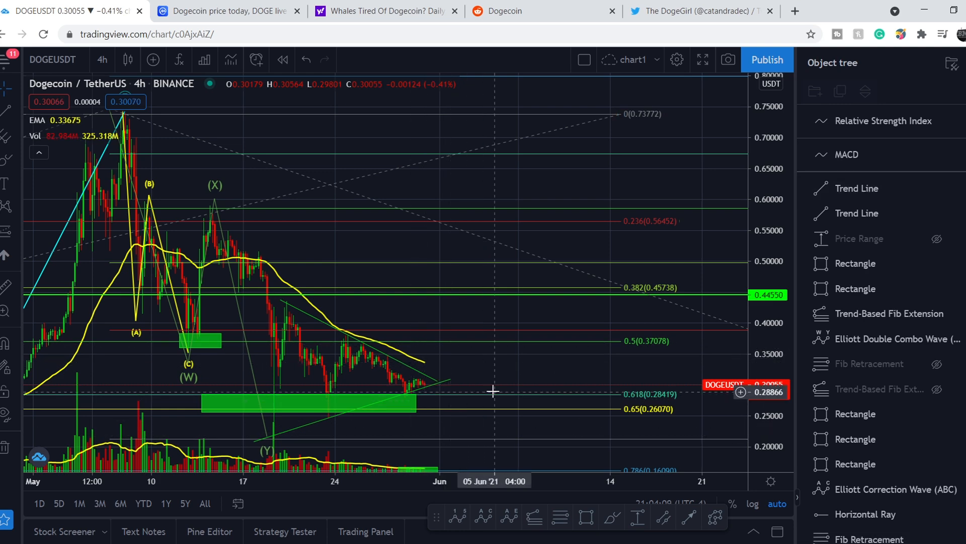
{"action": "scroll", "coordinate": [492, 391], "scroll_direction": "down", "scroll_amount": 2}
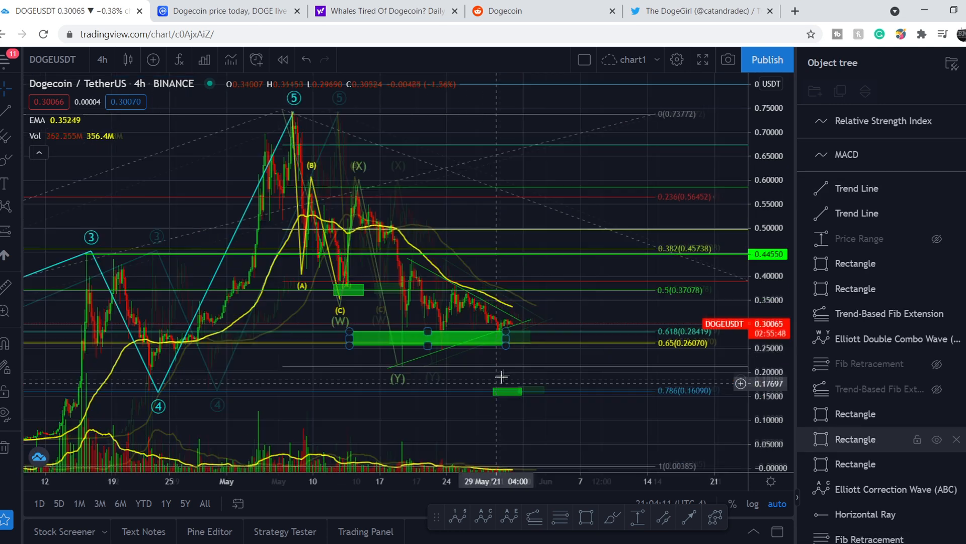
{"action": "scroll", "coordinate": [500, 383], "scroll_direction": "down", "scroll_amount": 2}
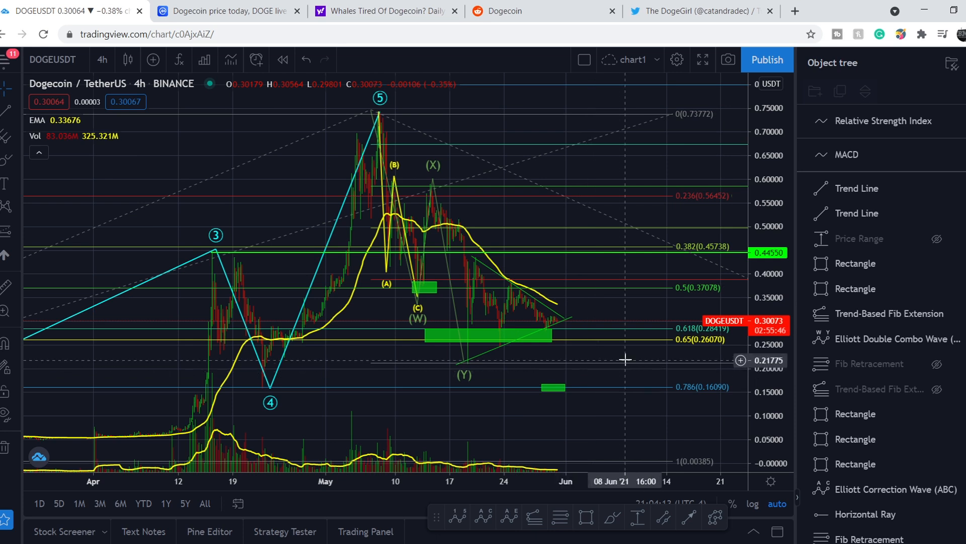